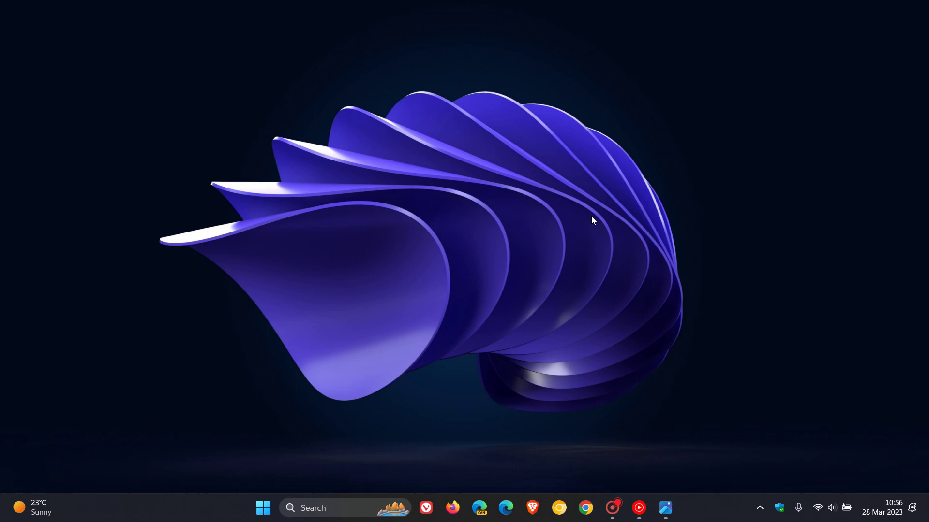
Bring up the Next Valley mockup screenshot full screen from the taskbar Photos icon
left_click(666, 508)
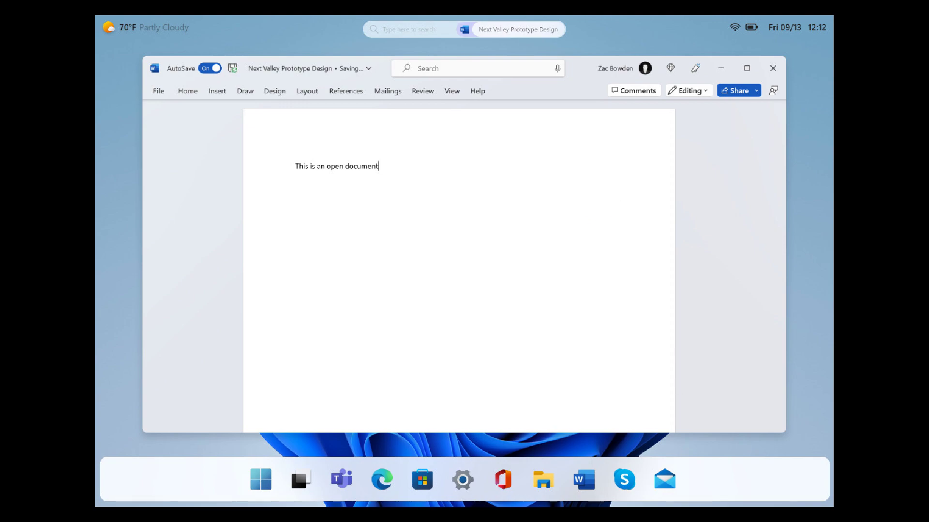
left_click(665, 508)
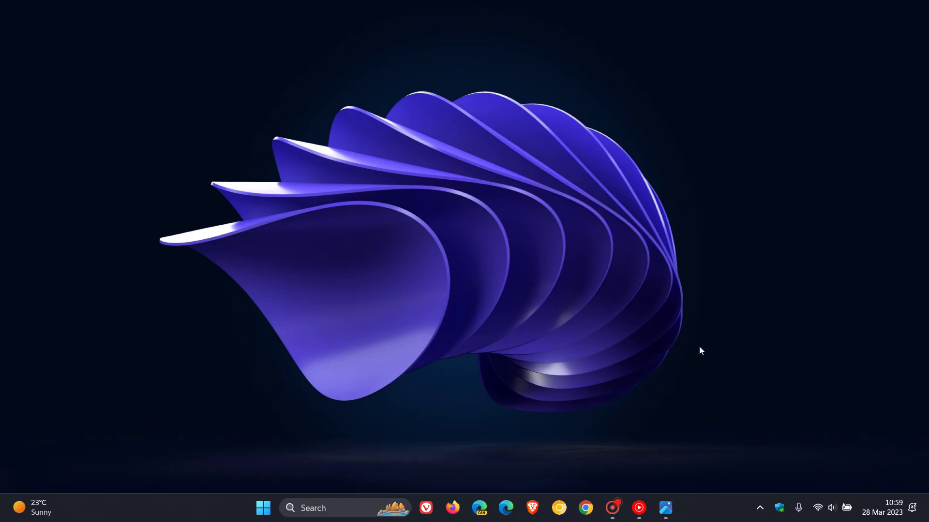